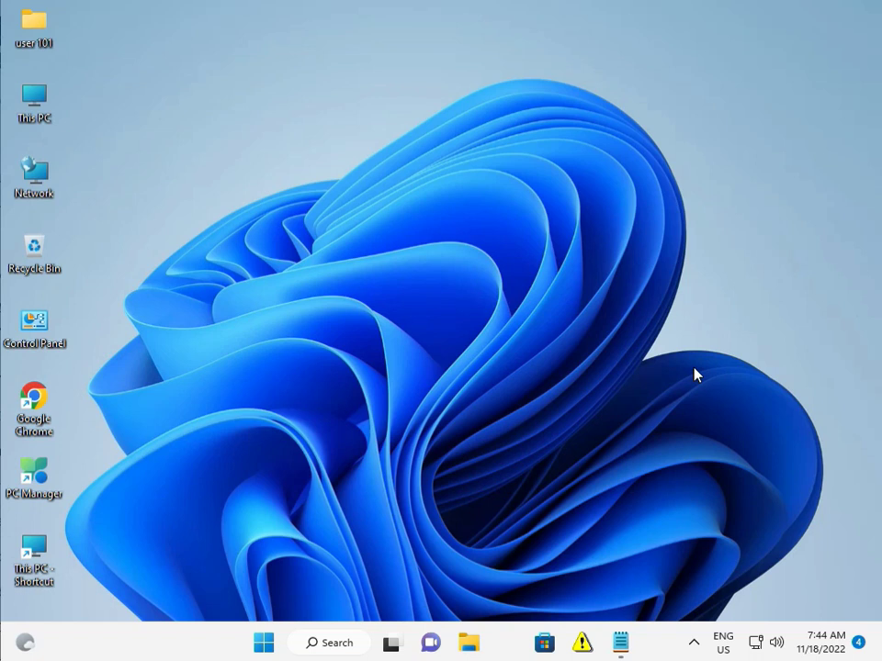
# - Search for cmd and run Command Prompt as administrator, allowing it to make changes to the device
pyautogui.click(254, 646)
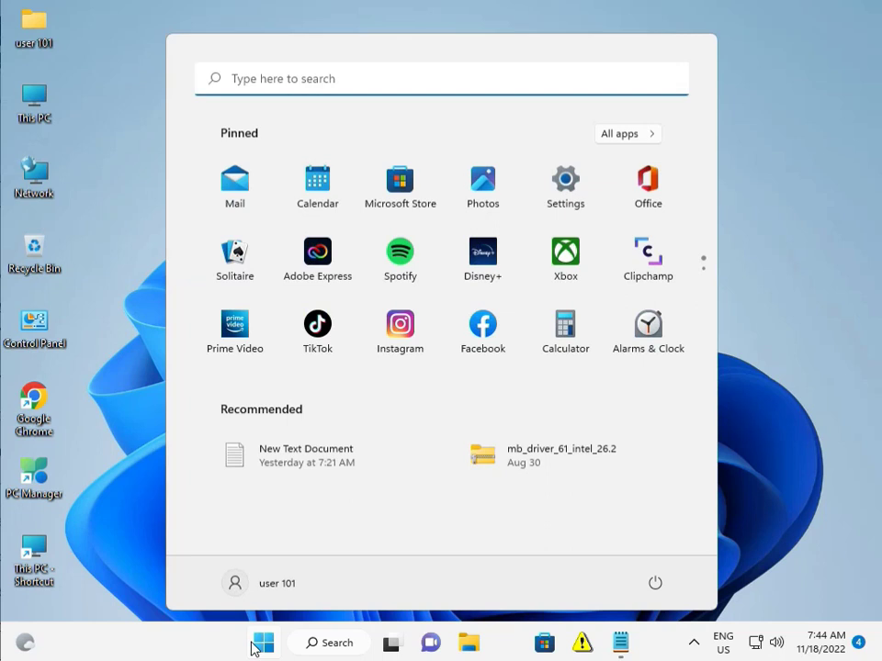
pyautogui.write('cmd')
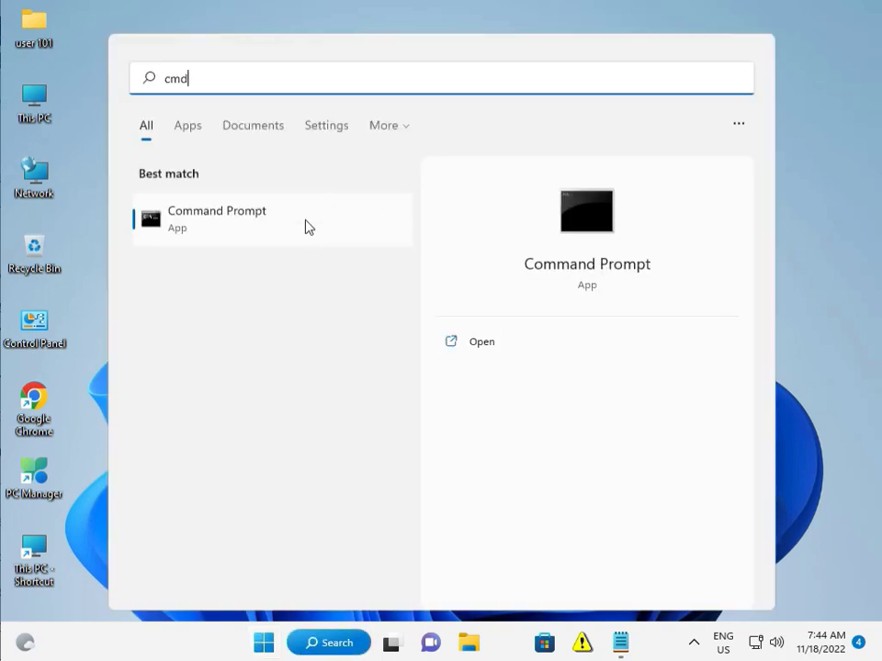
pyautogui.rightClick(306, 226)
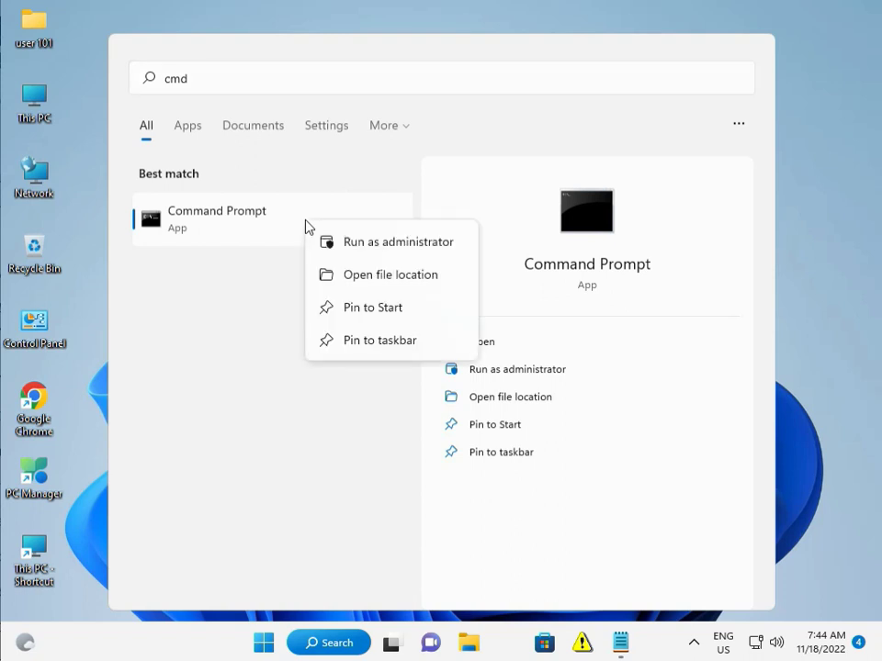
pyautogui.click(363, 243)
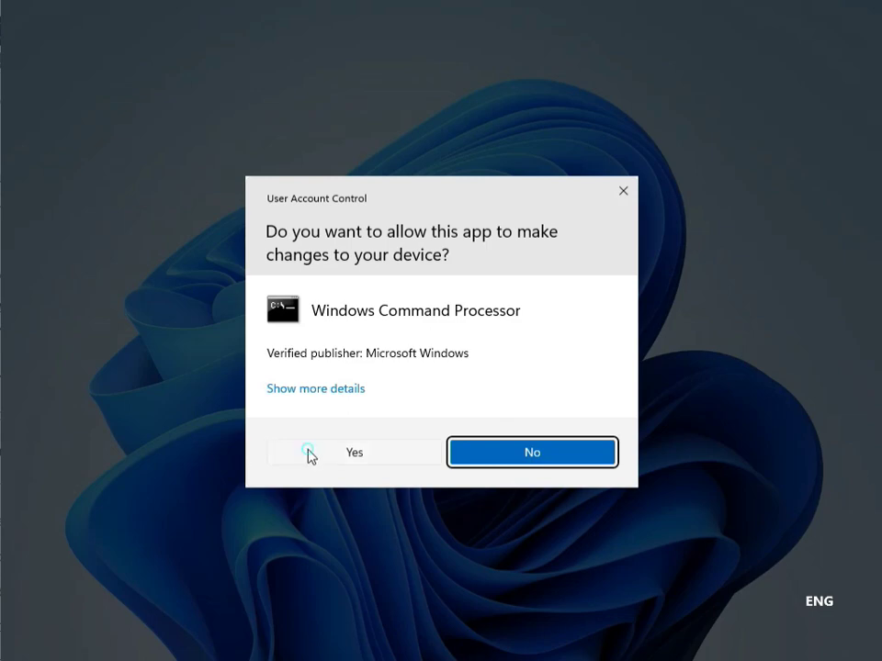
pyautogui.click(309, 452)
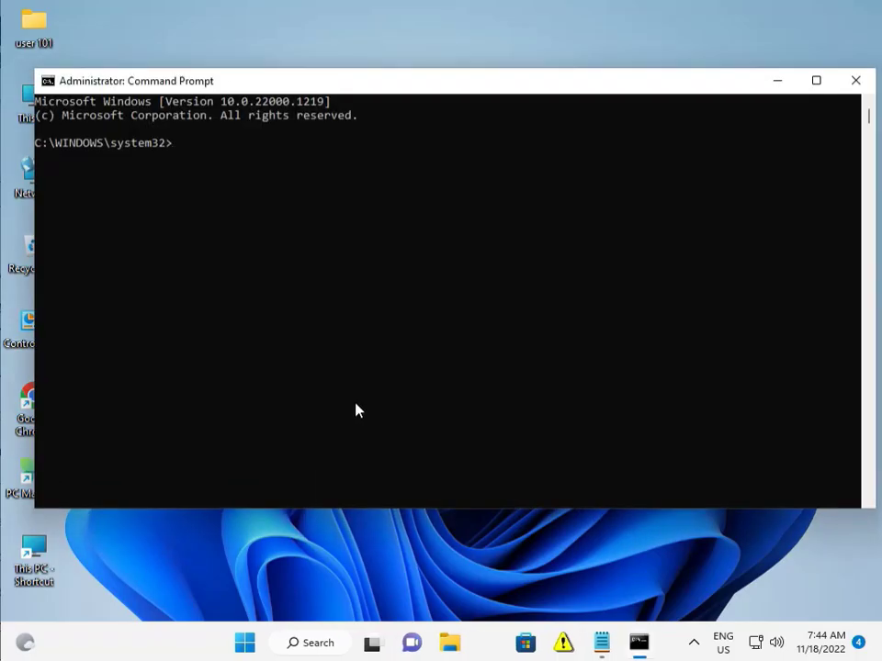
# - Copy the sfc /scannow command from the New Text Document notes and run it in the administrator Command Prompt
pyautogui.click(604, 644)
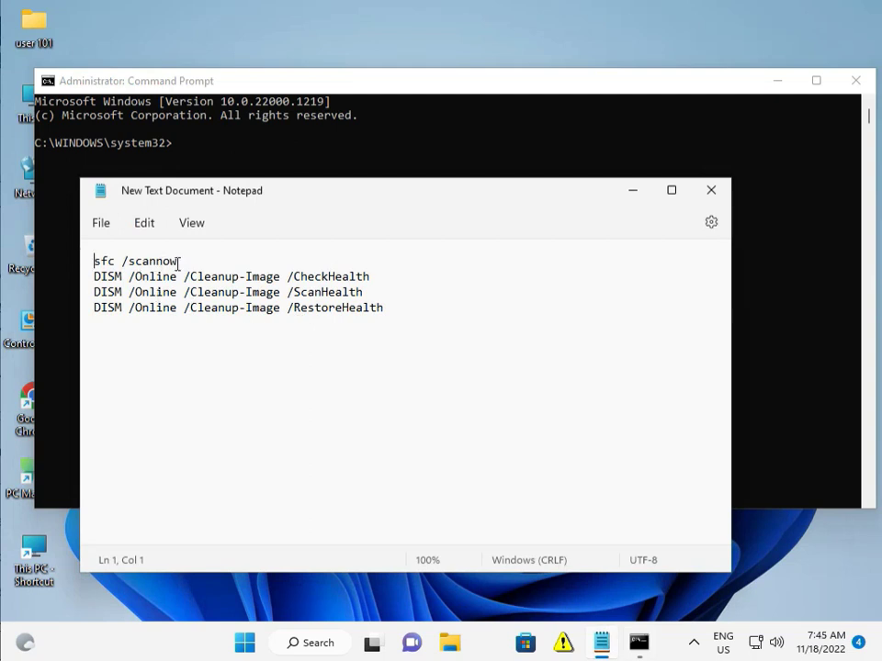
pyautogui.moveTo(179, 262); pyautogui.dragTo(96, 260)
pyautogui.press('cmd+c')
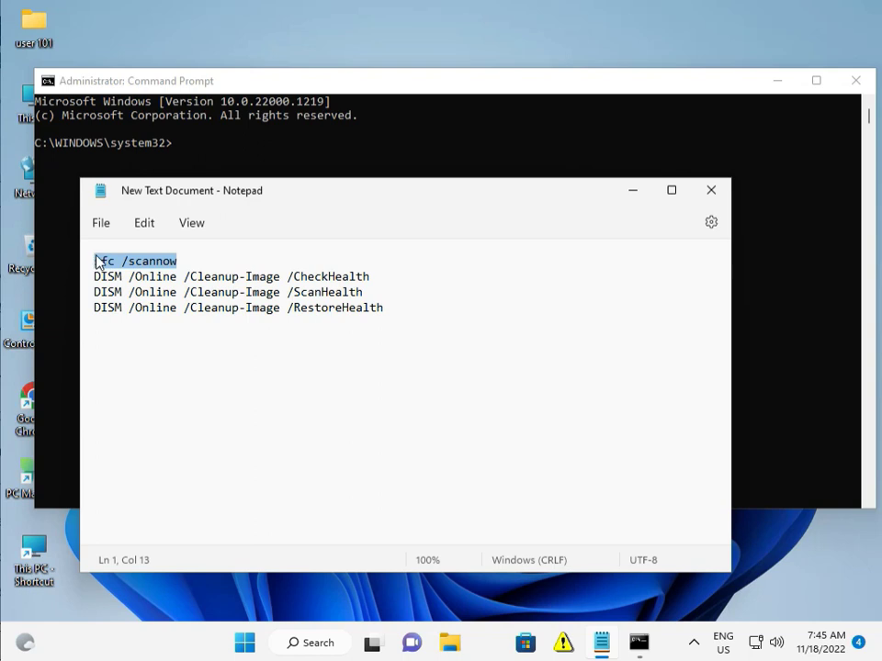
pyautogui.click(181, 153)
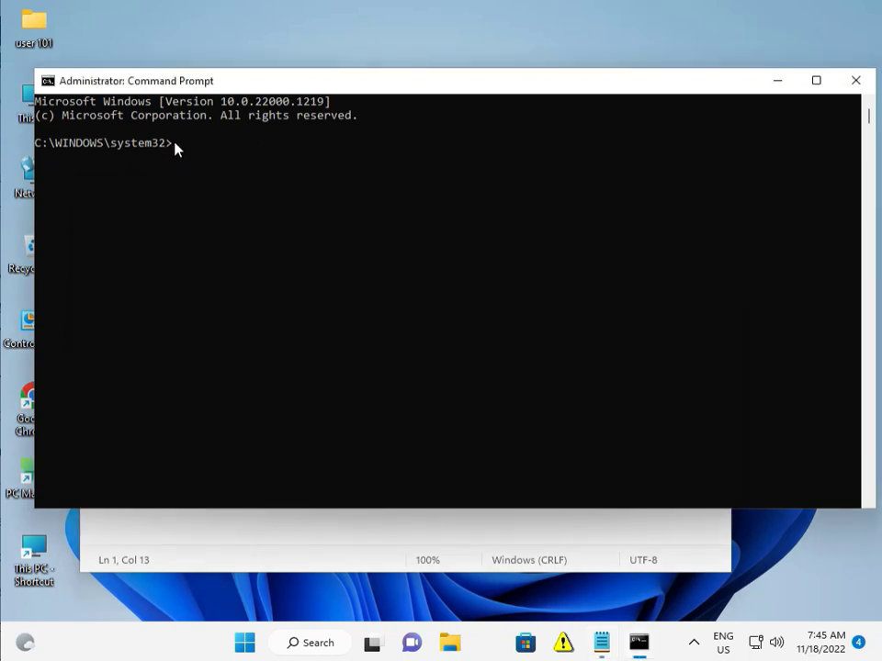
pyautogui.rightClick(177, 150)
pyautogui.press('Return')
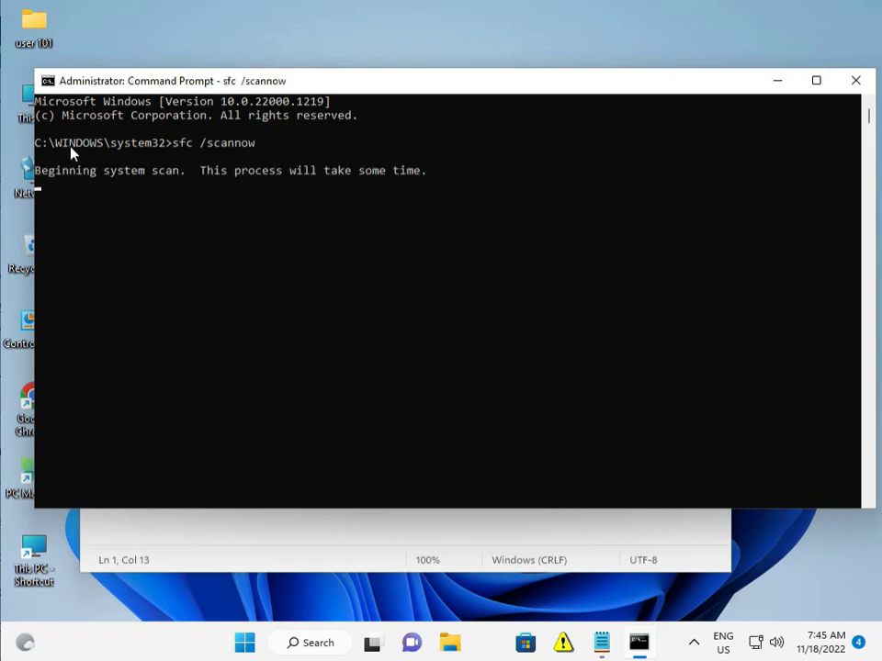
# - Review the DISM CheckHealth, ScanHealth and RestoreHealth commands and the sfc command in the notes, and minimize the open windows
pyautogui.click(362, 525)
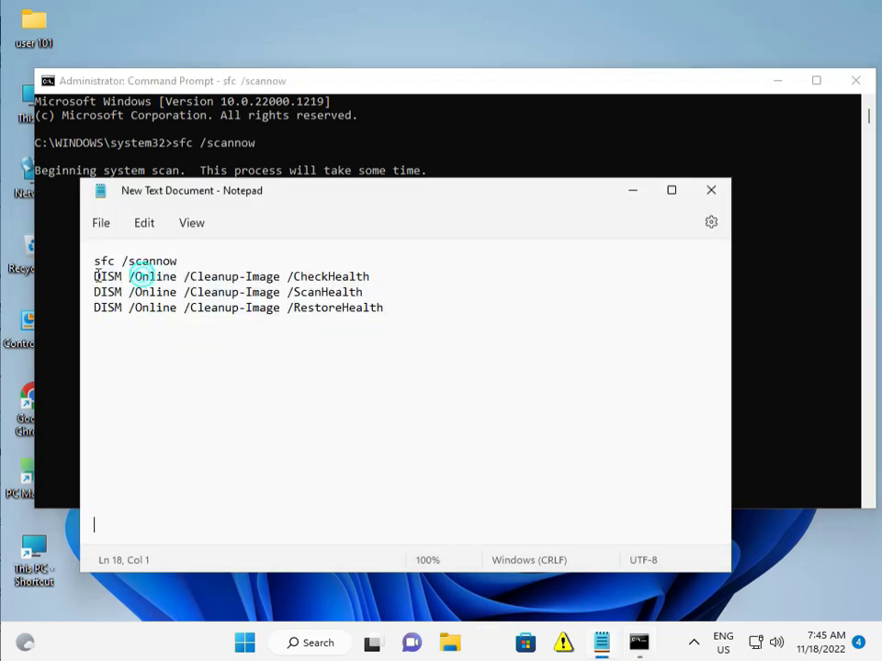
pyautogui.click(317, 250)
pyautogui.moveTo(94, 275); pyautogui.dragTo(370, 275)
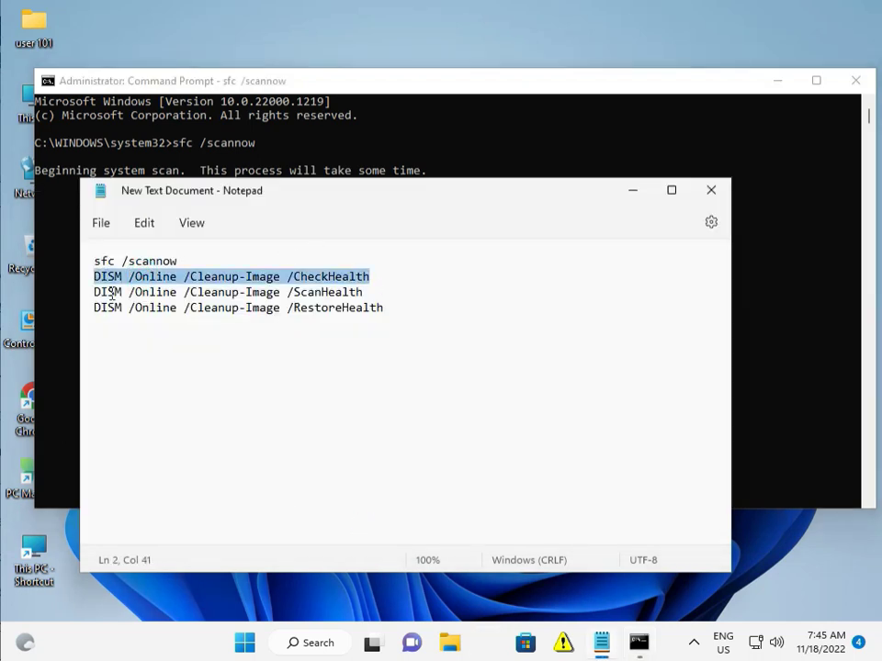
pyautogui.moveTo(97, 292); pyautogui.dragTo(368, 292)
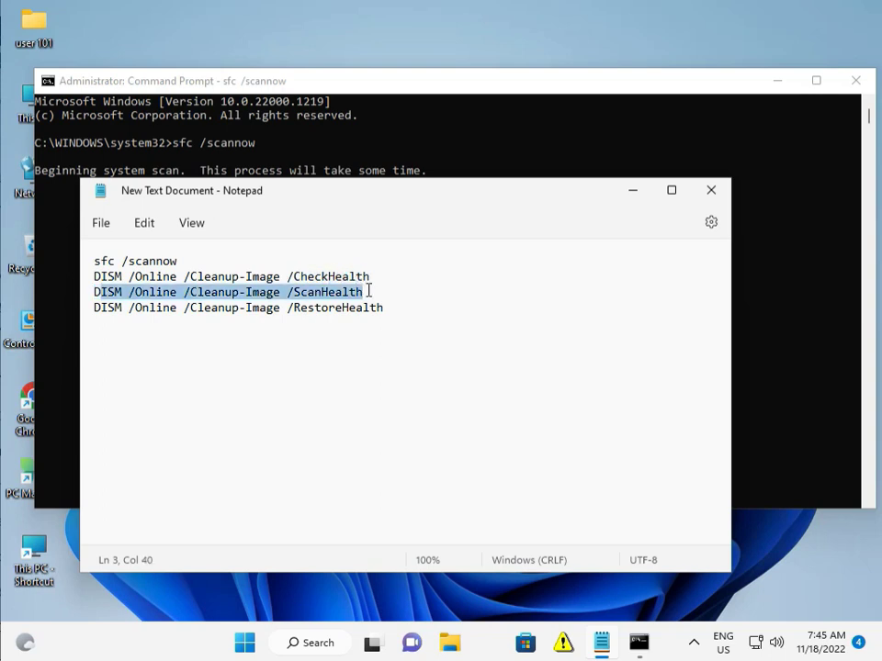
pyautogui.moveTo(95, 309); pyautogui.dragTo(361, 317)
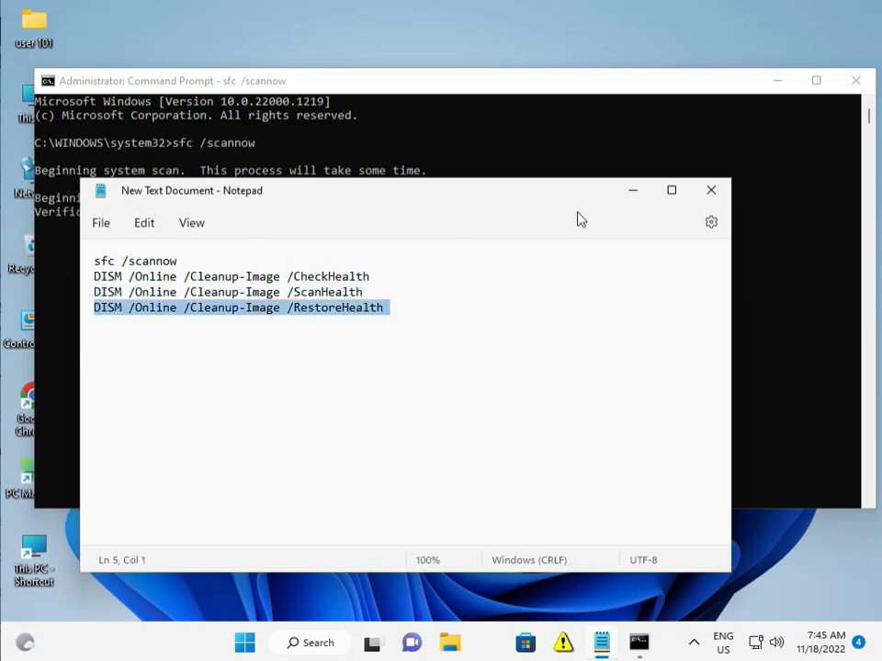
pyautogui.click(640, 196)
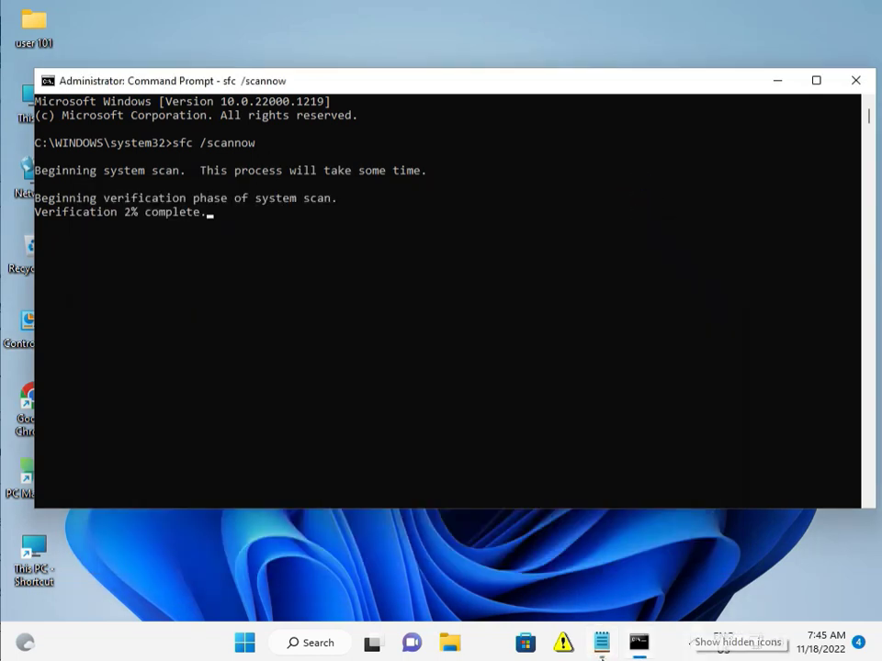
pyautogui.click(603, 643)
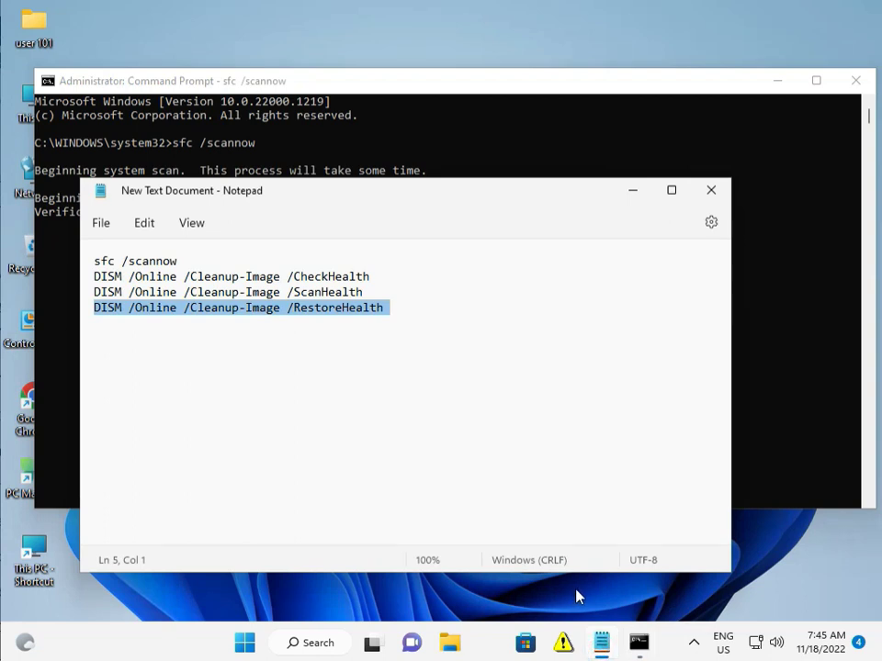
pyautogui.moveTo(93, 261); pyautogui.dragTo(181, 261)
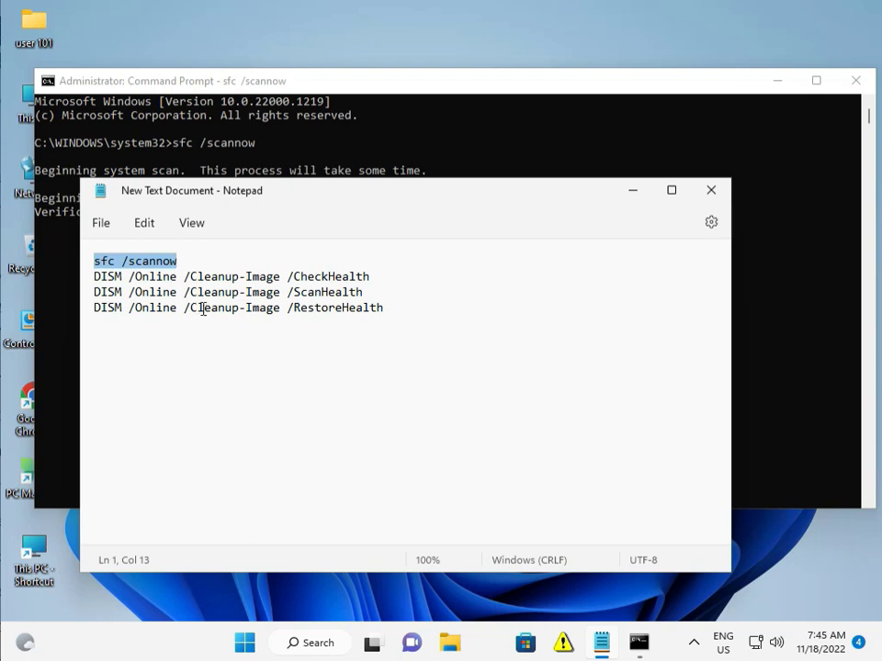
pyautogui.click(637, 192)
pyautogui.click(775, 85)
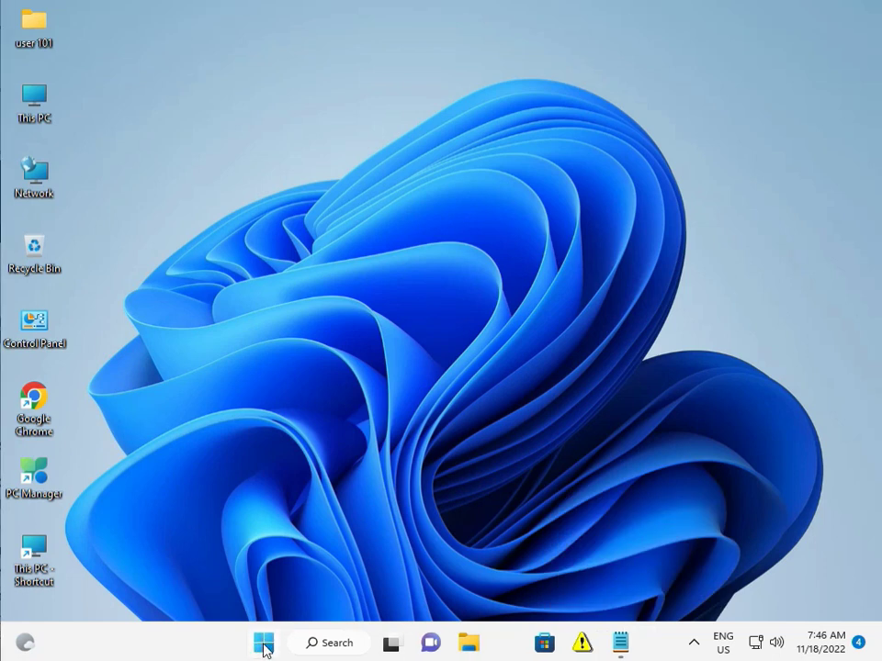
# - Open the Windows Update page in Settings and look through the available updates and more options
pyautogui.click(264, 646)
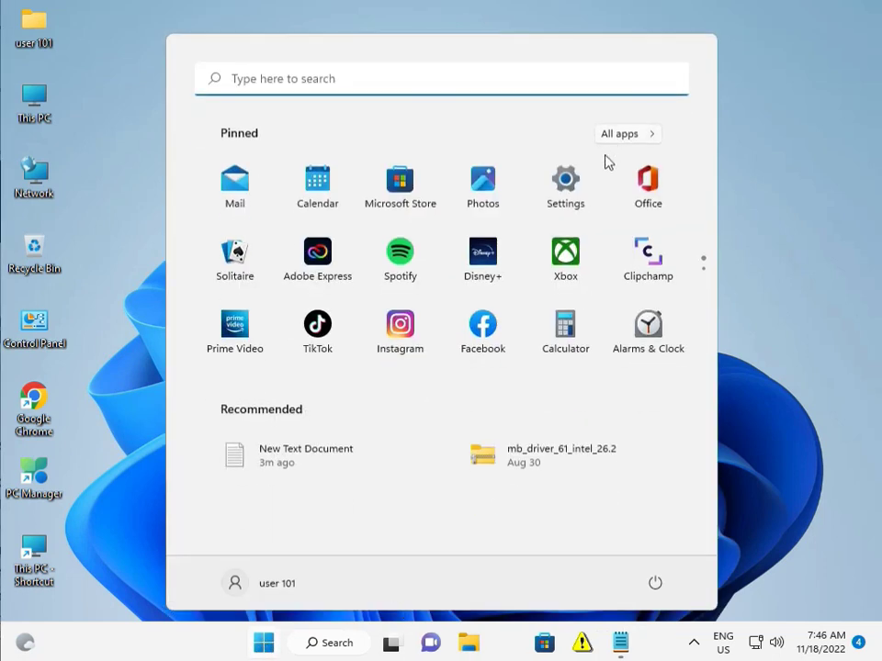
pyautogui.click(569, 184)
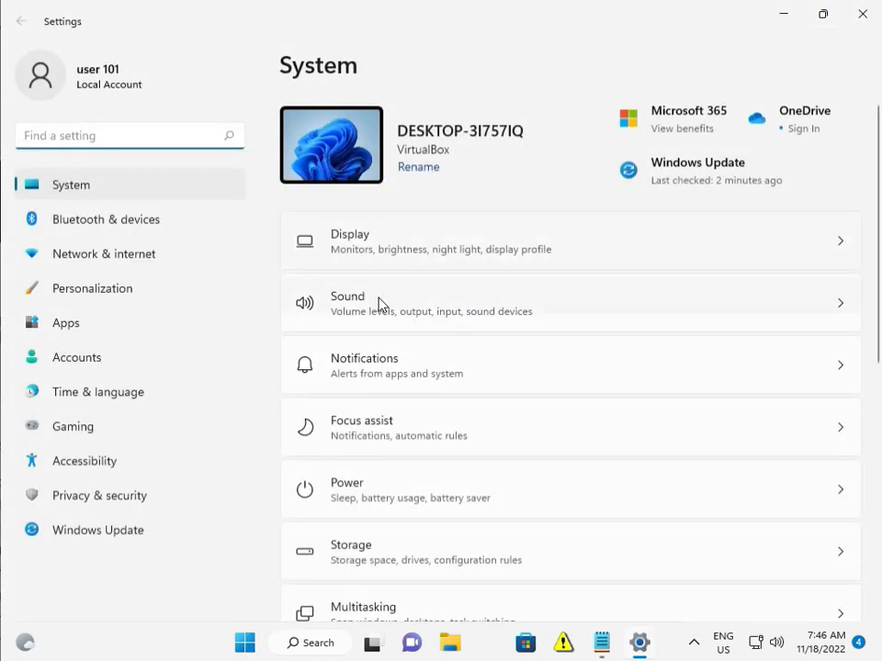
pyautogui.click(156, 530)
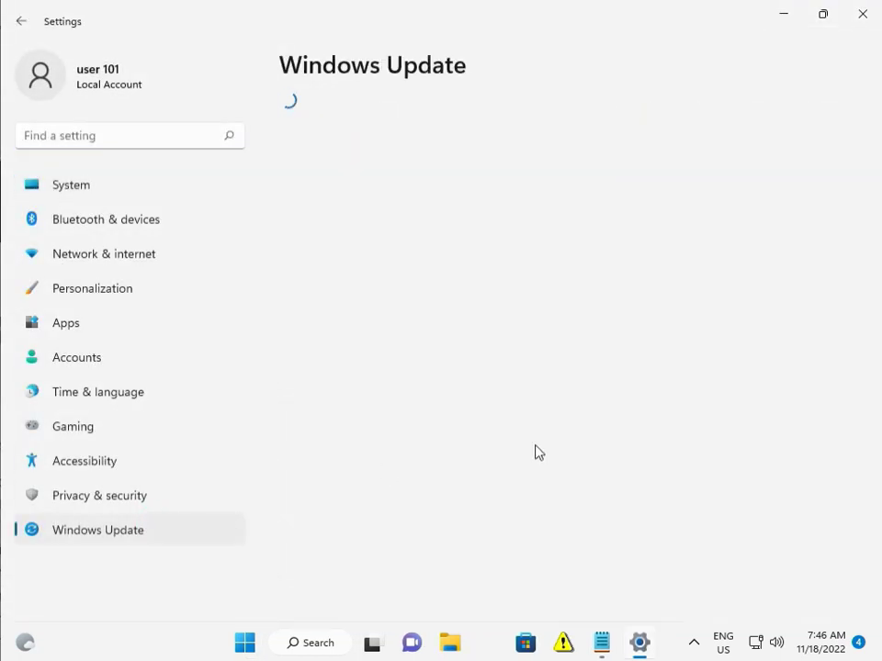
pyautogui.scroll(-1, 539, 452)
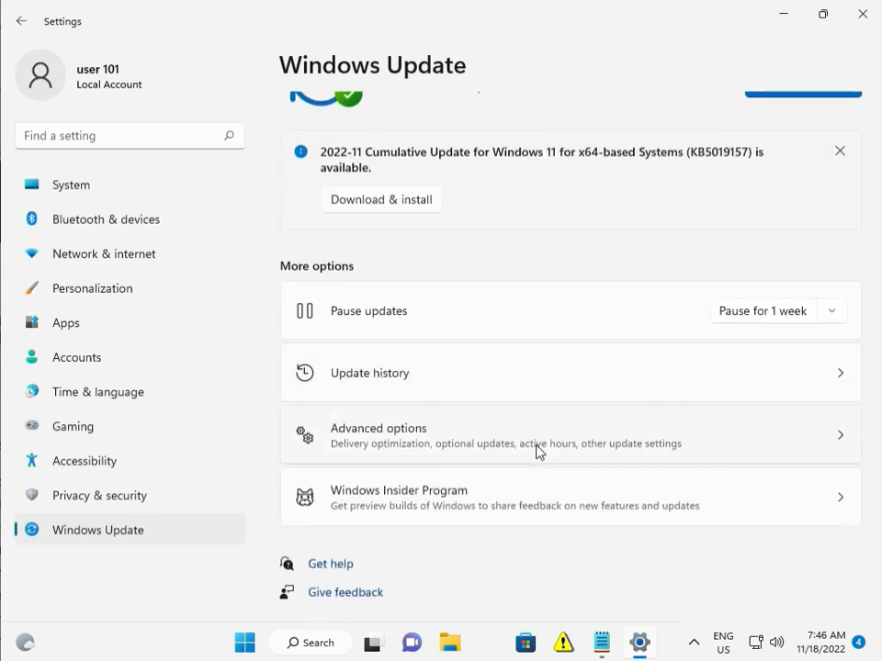
# - Run the Windows Update troubleshooter from the other troubleshooters in the System settings
pyautogui.click(140, 184)
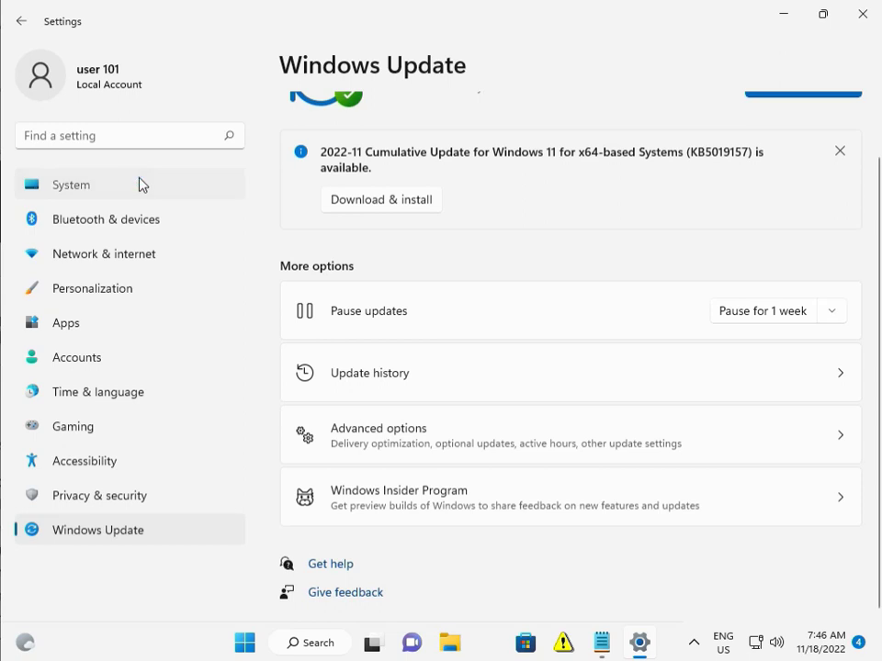
pyautogui.scroll(-1, 551, 455)
pyautogui.scroll(-6, 551, 455)
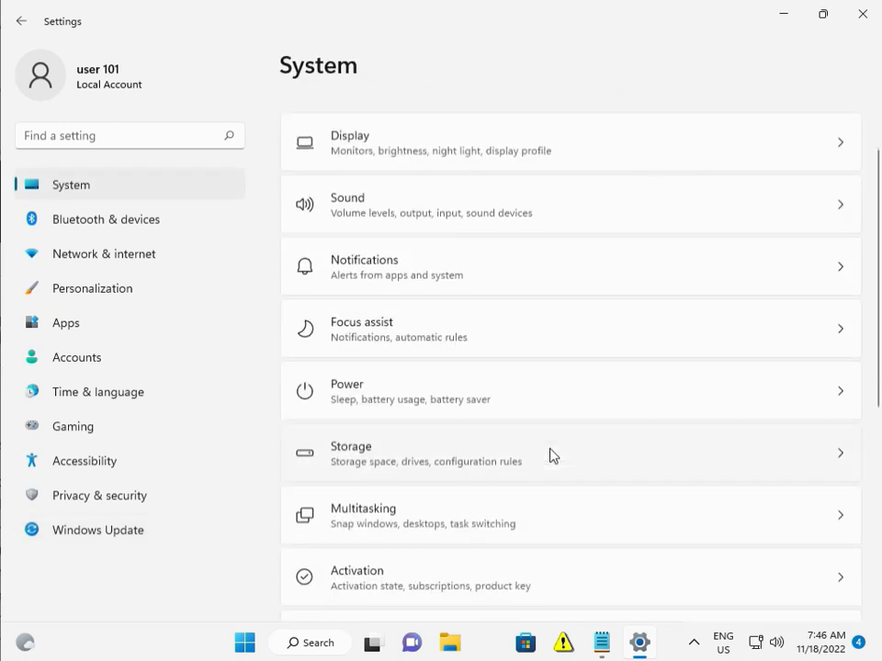
pyautogui.click(384, 336)
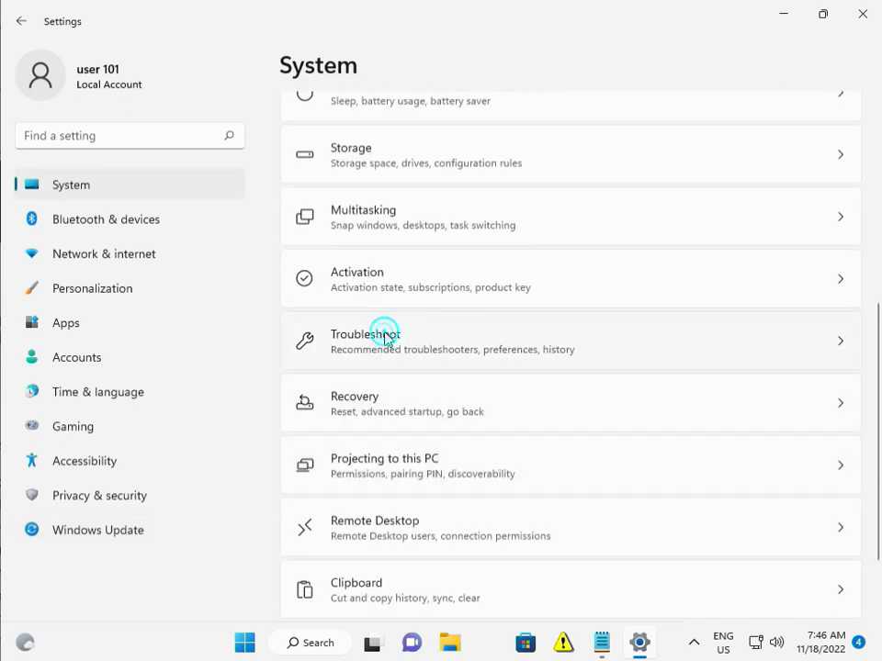
pyautogui.click(421, 289)
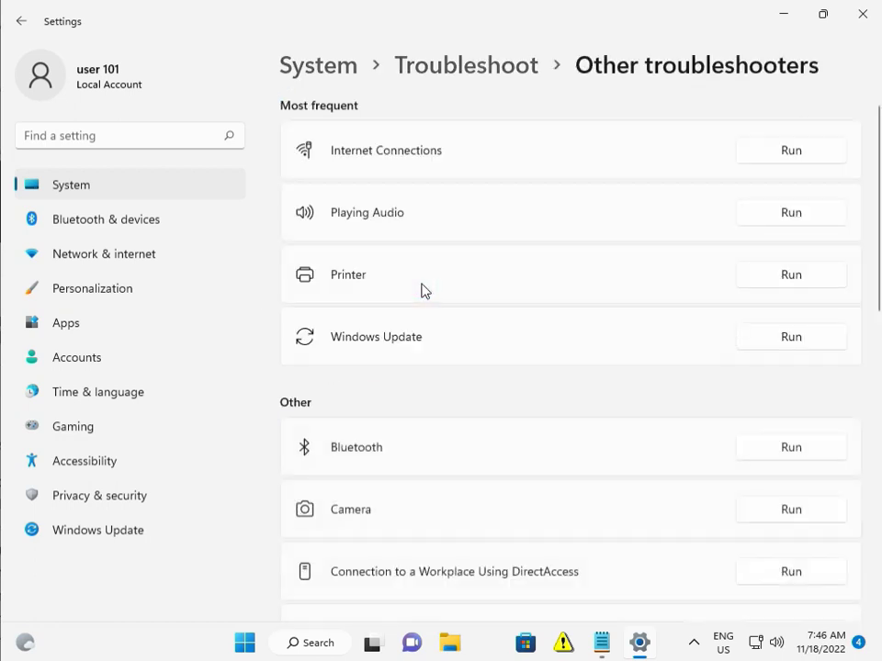
pyautogui.click(786, 338)
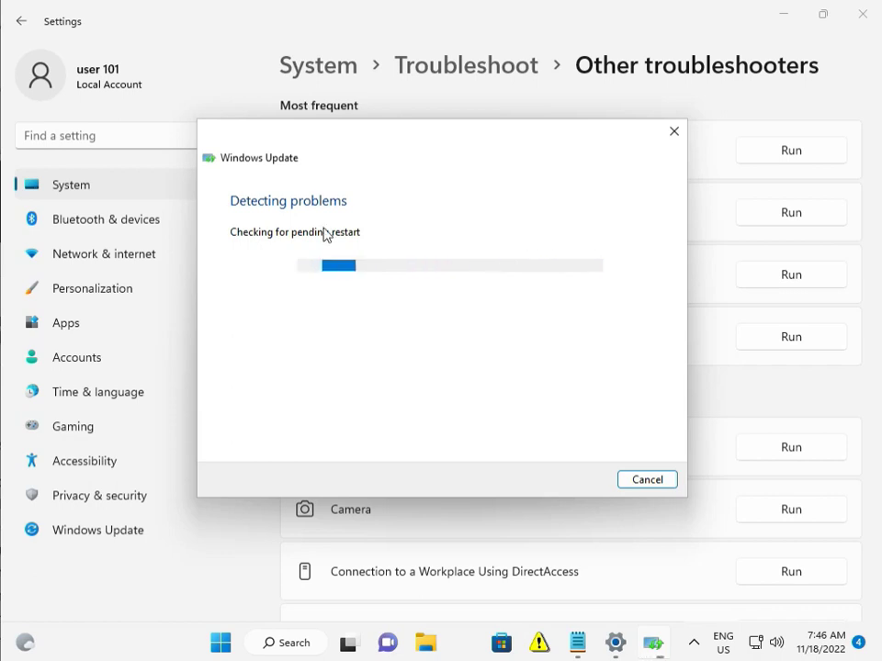
pyautogui.moveTo(667, 652)
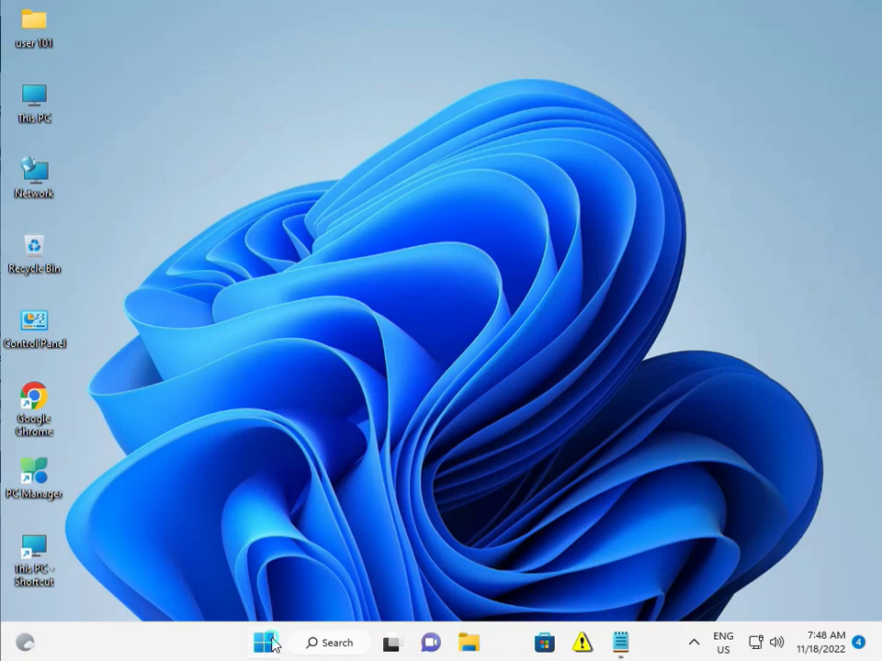
# - Search for serv and open the Services app
pyautogui.click(271, 644)
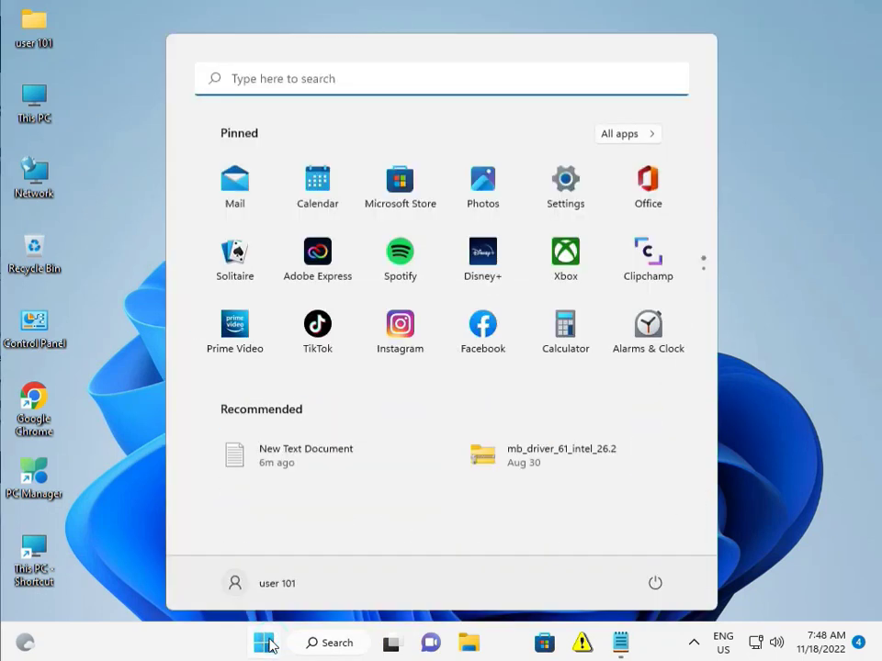
pyautogui.write('serv')
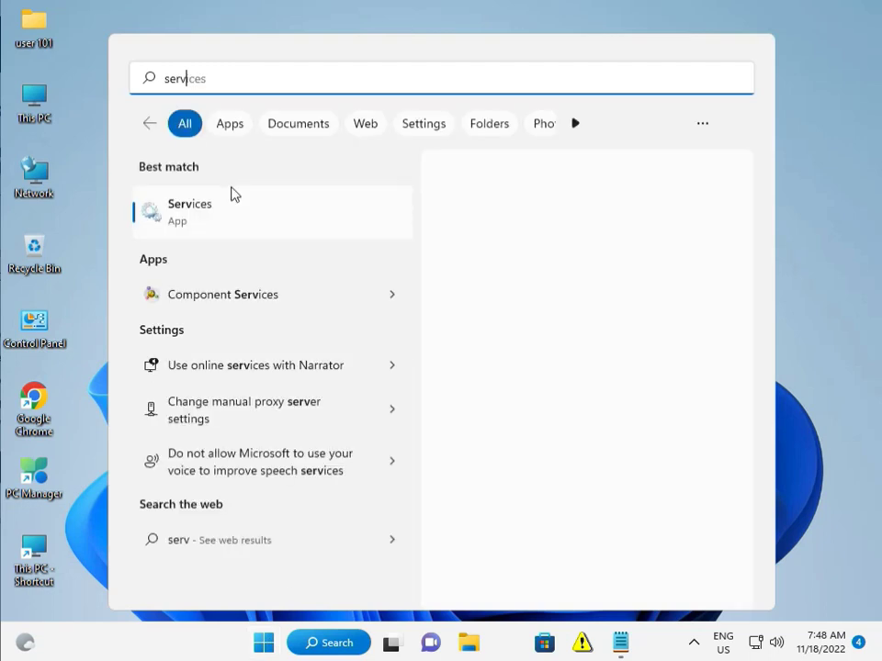
pyautogui.click(239, 208)
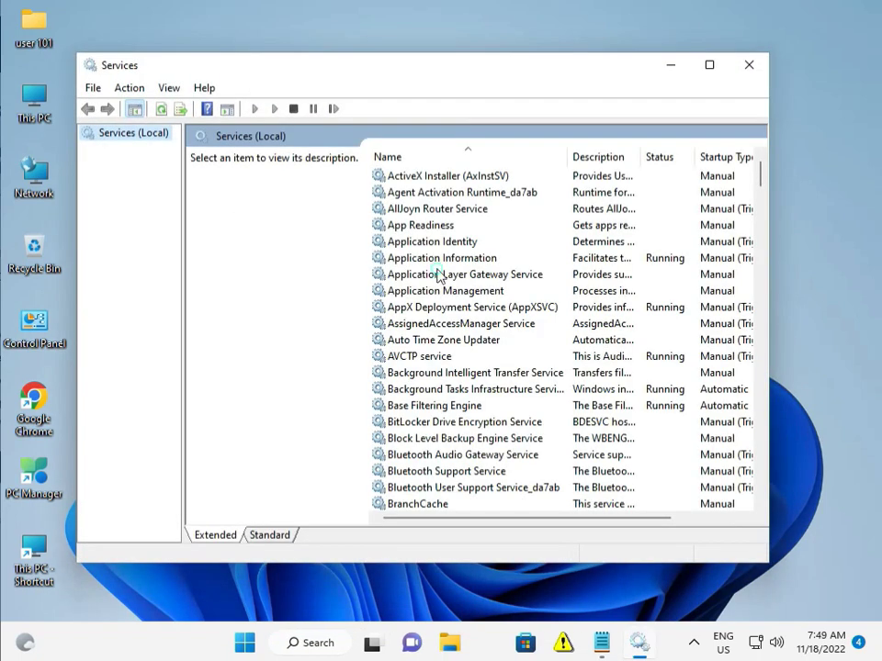
# - Start the Background Intelligent Transfer Service and close the Services window
pyautogui.click(438, 275)
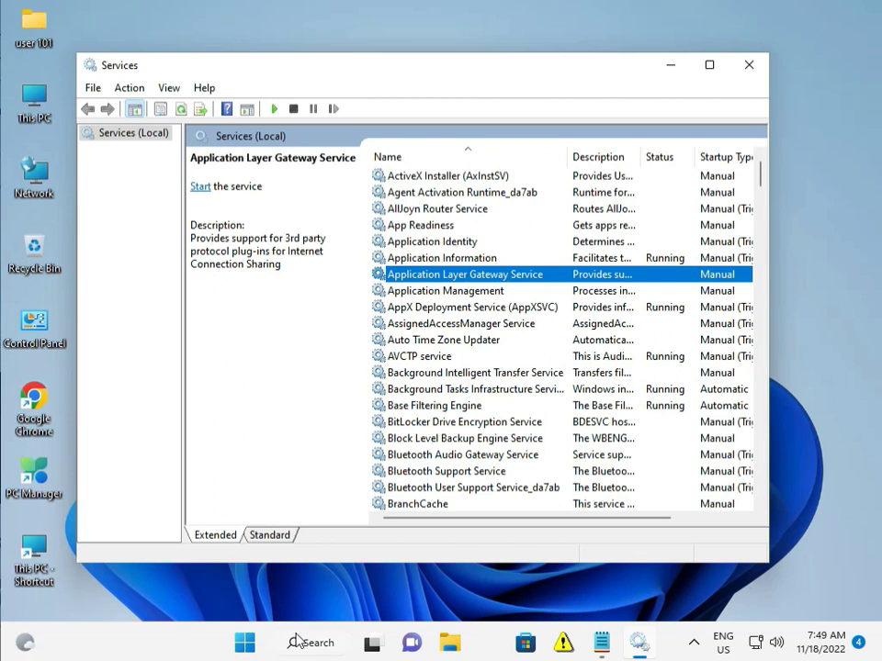
pyautogui.press('b')
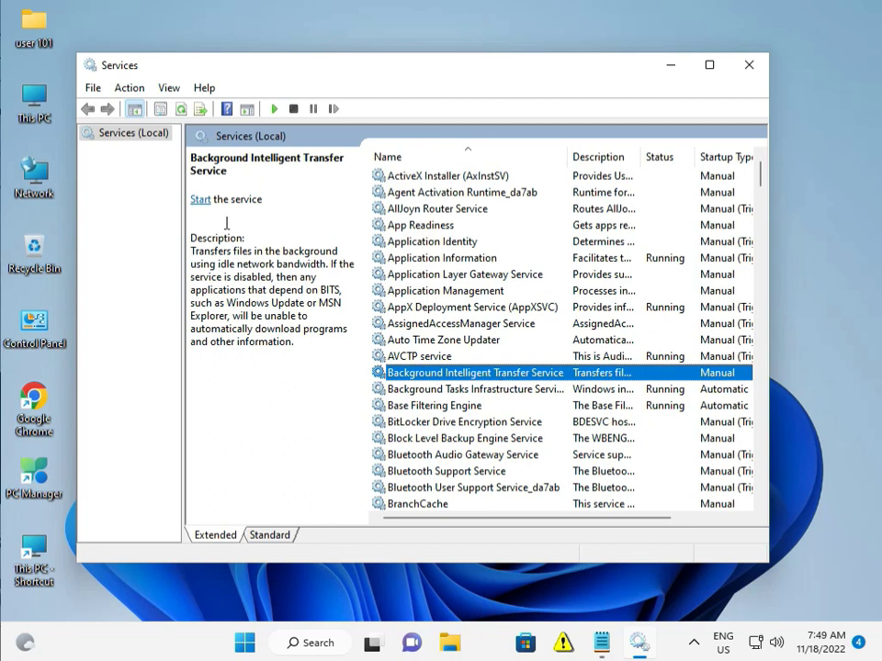
pyautogui.click(199, 201)
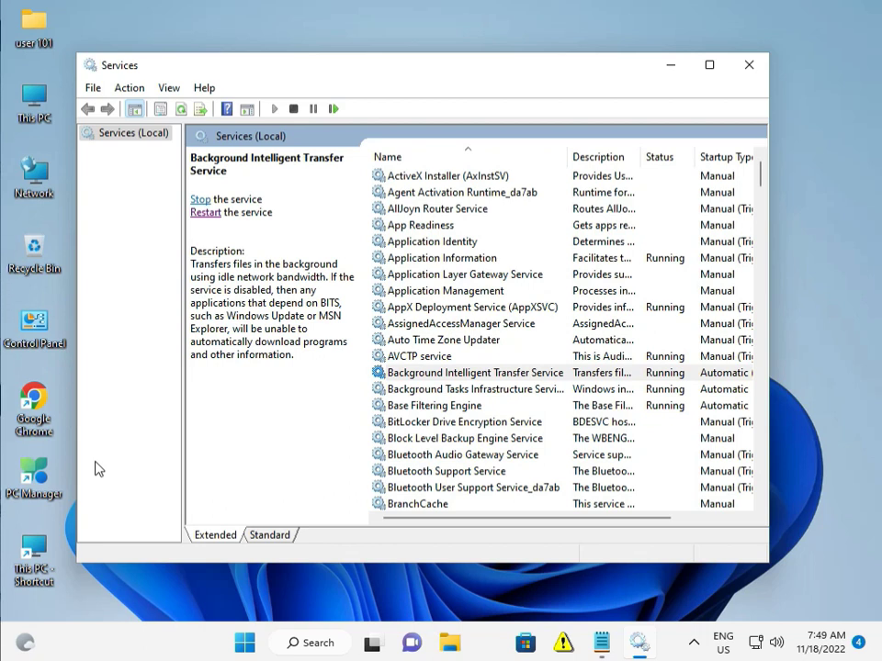
pyautogui.click(747, 66)
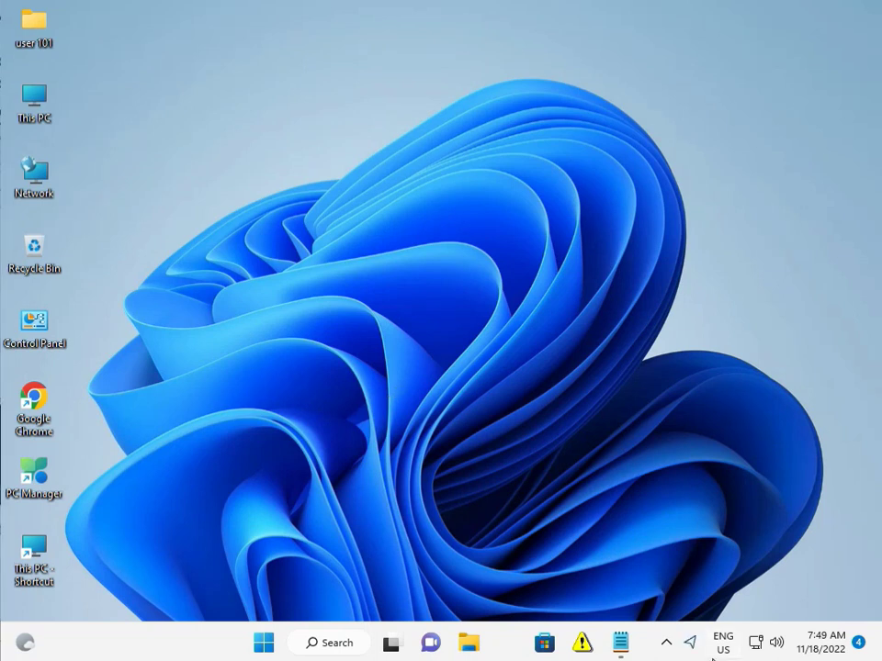
# - Open OneDrive from the hidden notification area icons and display its help and settings options
pyautogui.click(668, 640)
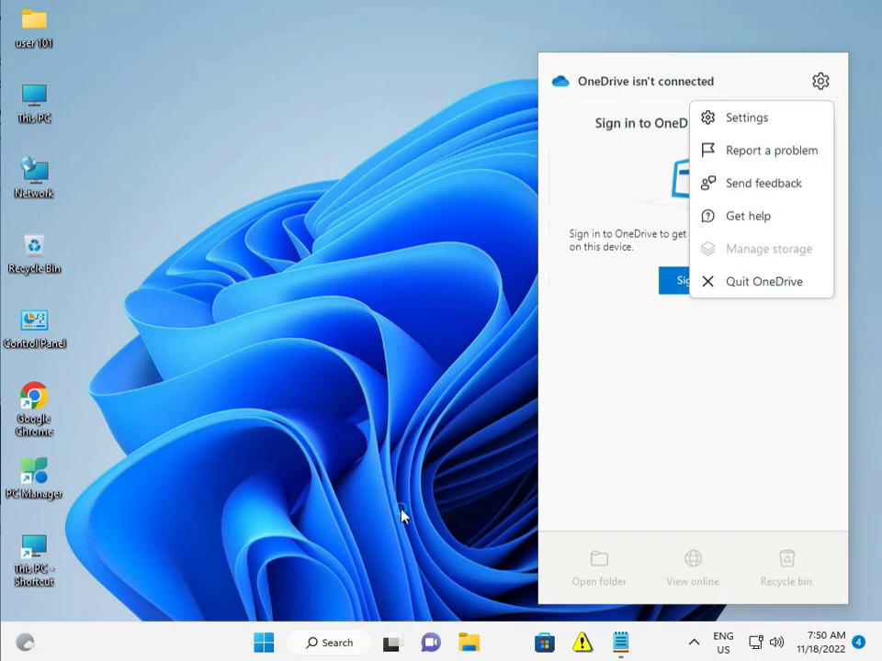
# - Open Google Chrome, search Google for the Microsoft catalog and open the Microsoft Update Catalog website
pyautogui.doubleClick(37, 399)
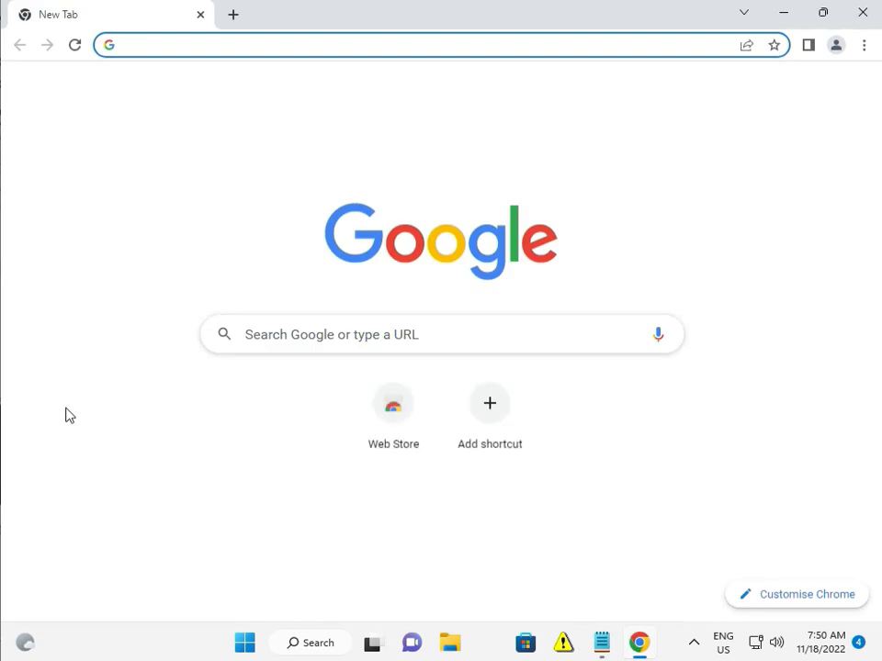
pyautogui.write('micro')
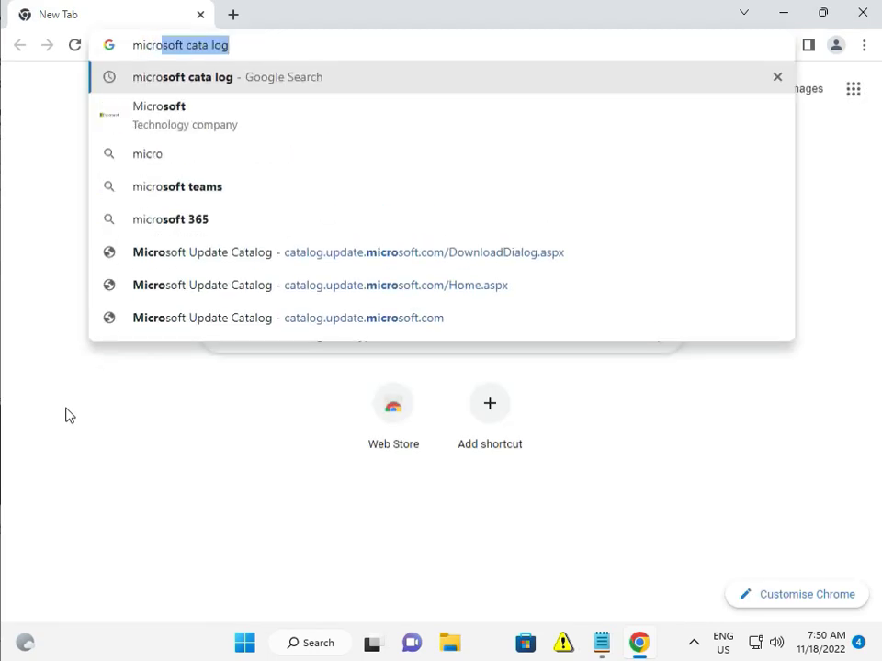
pyautogui.write('soft c')
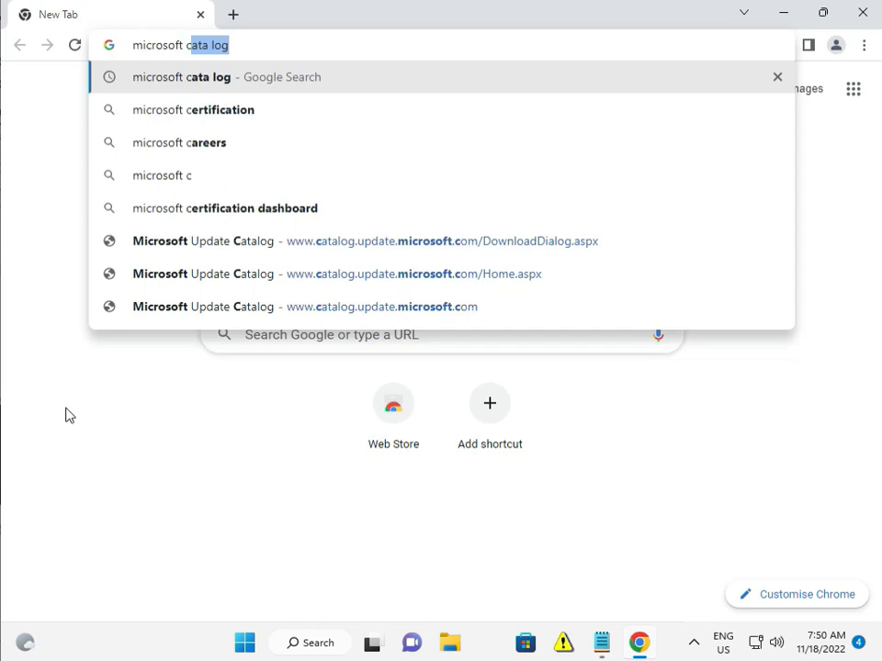
pyautogui.write('aatalog')
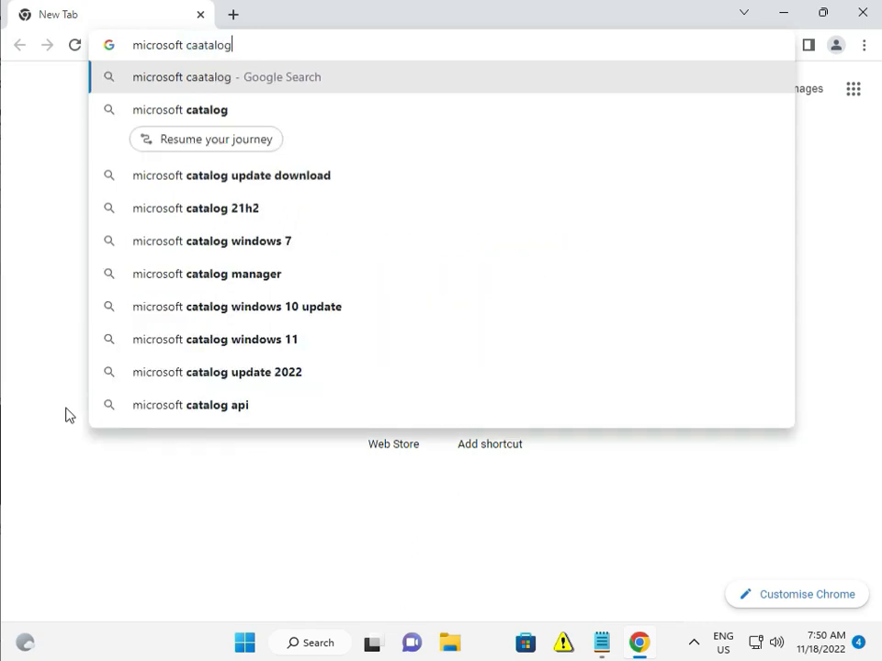
pyautogui.press('Return')
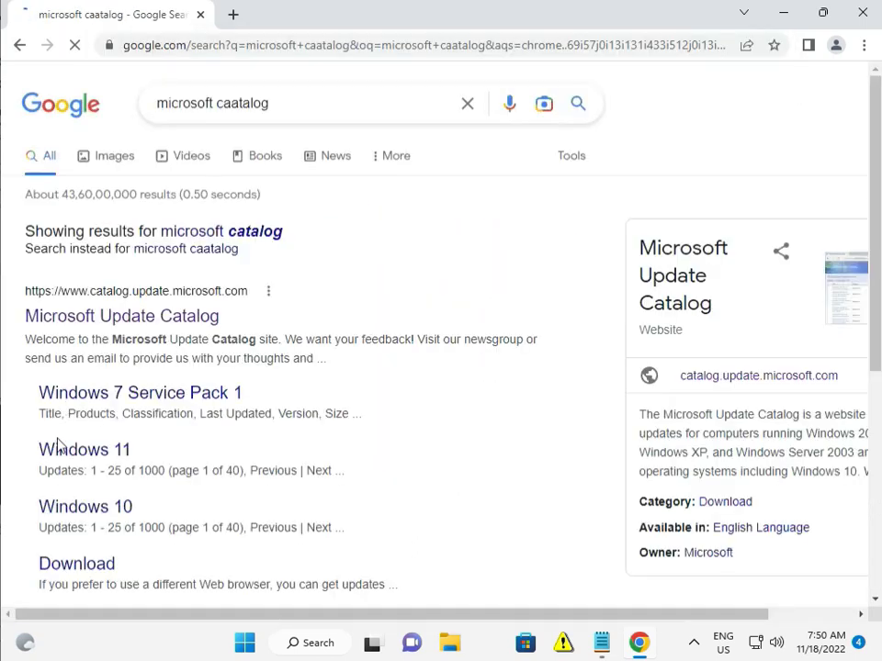
pyautogui.click(172, 316)
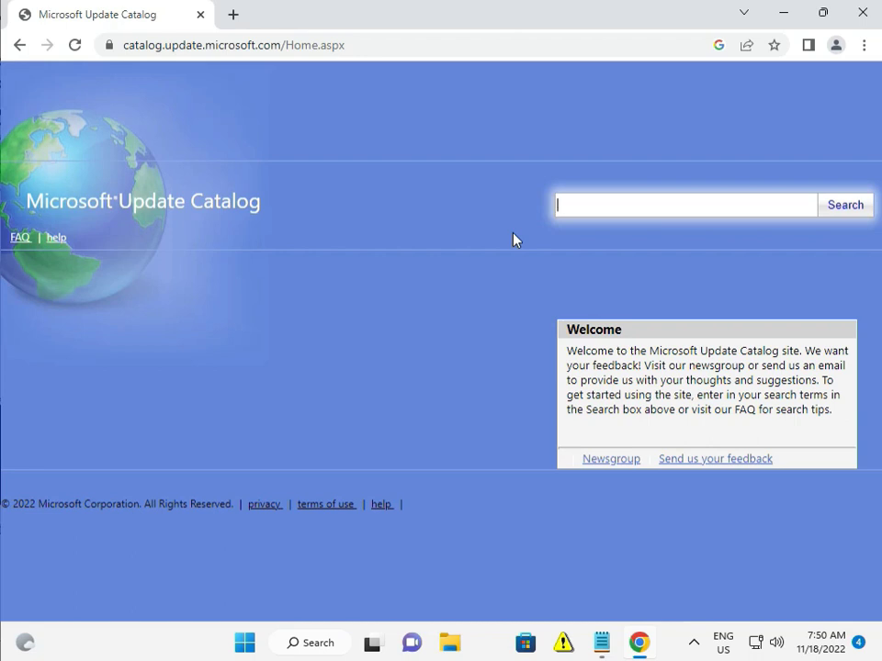
# - Search the Microsoft Update Catalog for kb5020030 and look through the listed updates
pyautogui.write('kb505')
pyautogui.press('BackSpace')
pyautogui.write('20030')
pyautogui.press('Return')
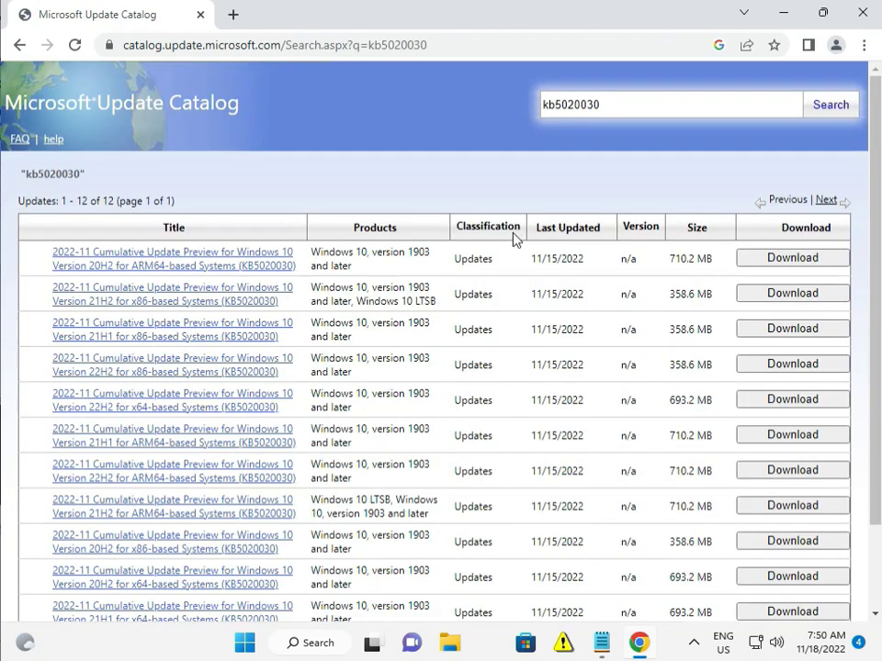
pyautogui.scroll(-2, 389, 458)
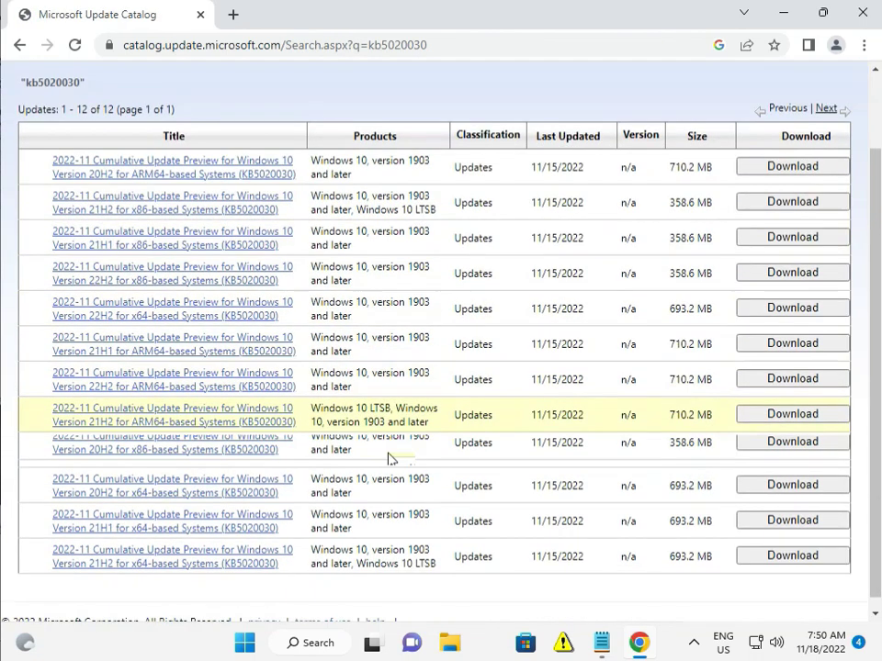